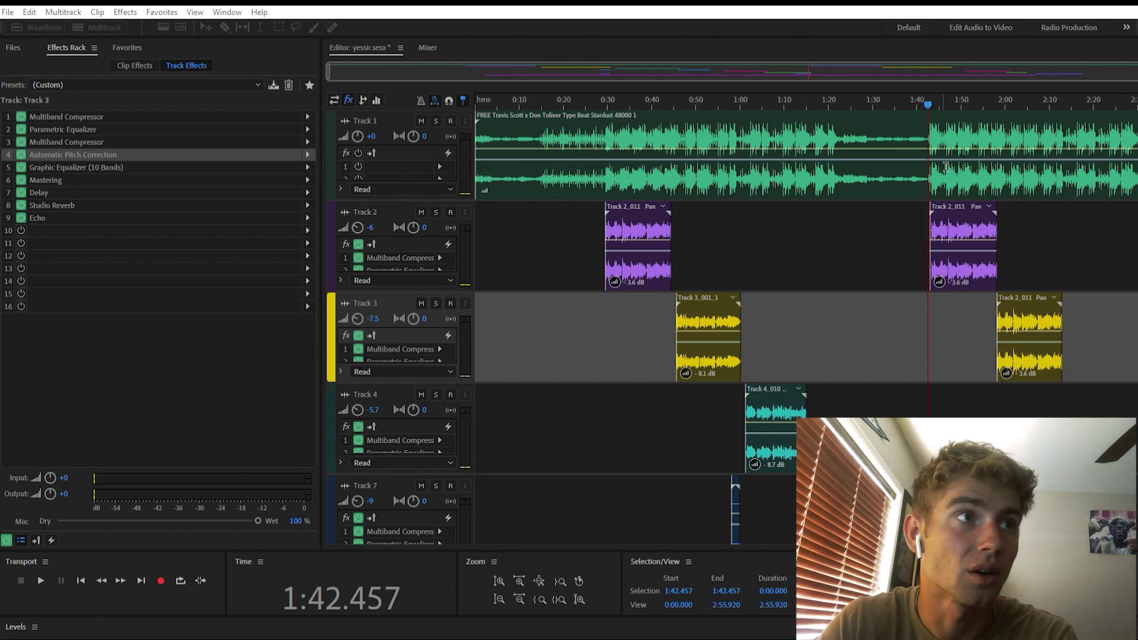
Play Track 2's vocal from 1:42.457 without autotune, then enable its Automatic Pitch Correction
{"action": "left_click", "coordinate": [928, 225]}
{"action": "key", "text": "space"}
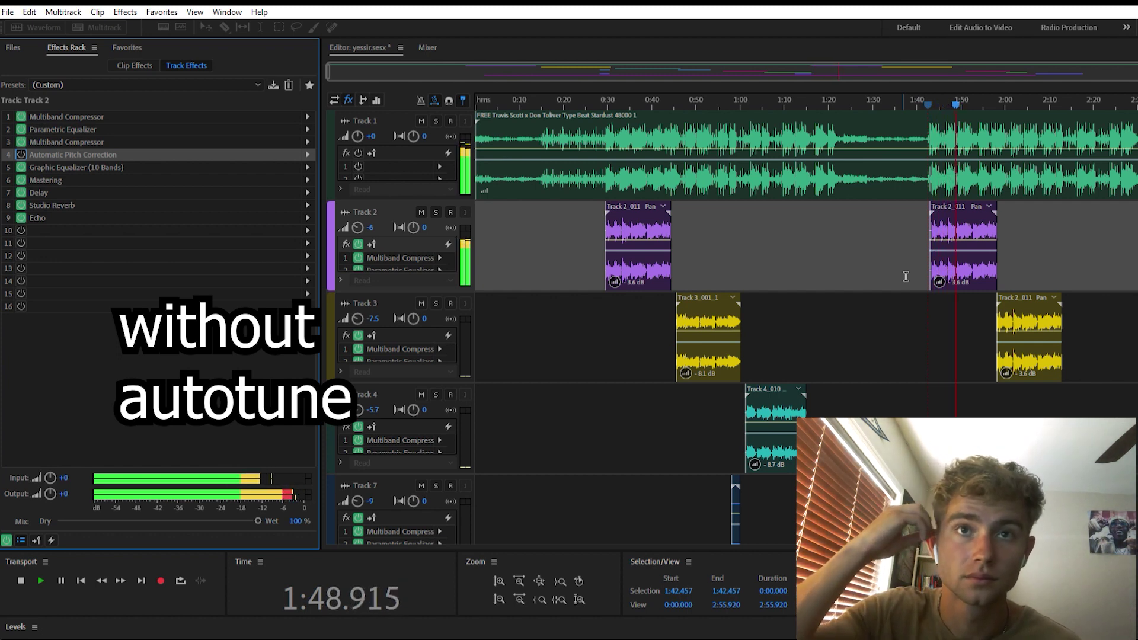
{"action": "key", "text": "space"}
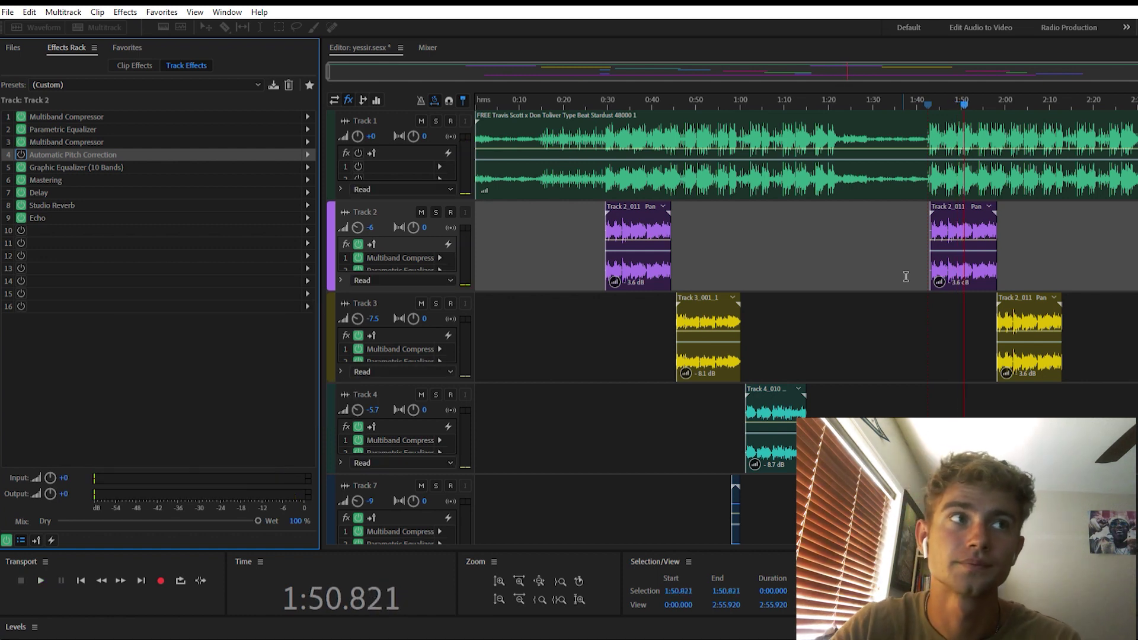
{"action": "left_click", "coordinate": [930, 223]}
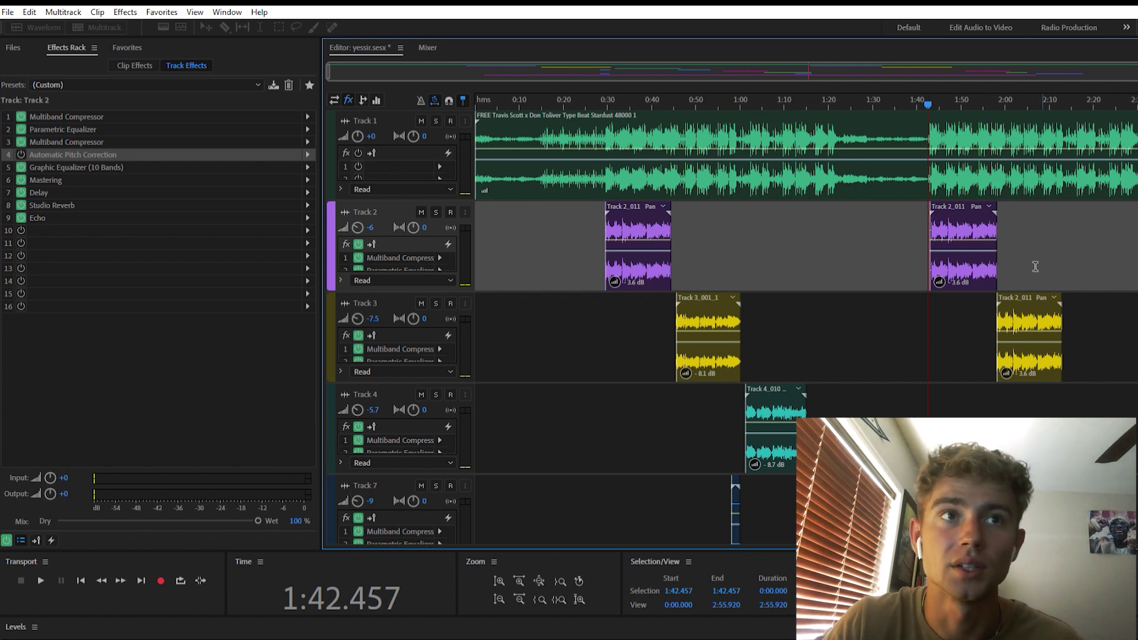
{"action": "left_click", "coordinate": [21, 154]}
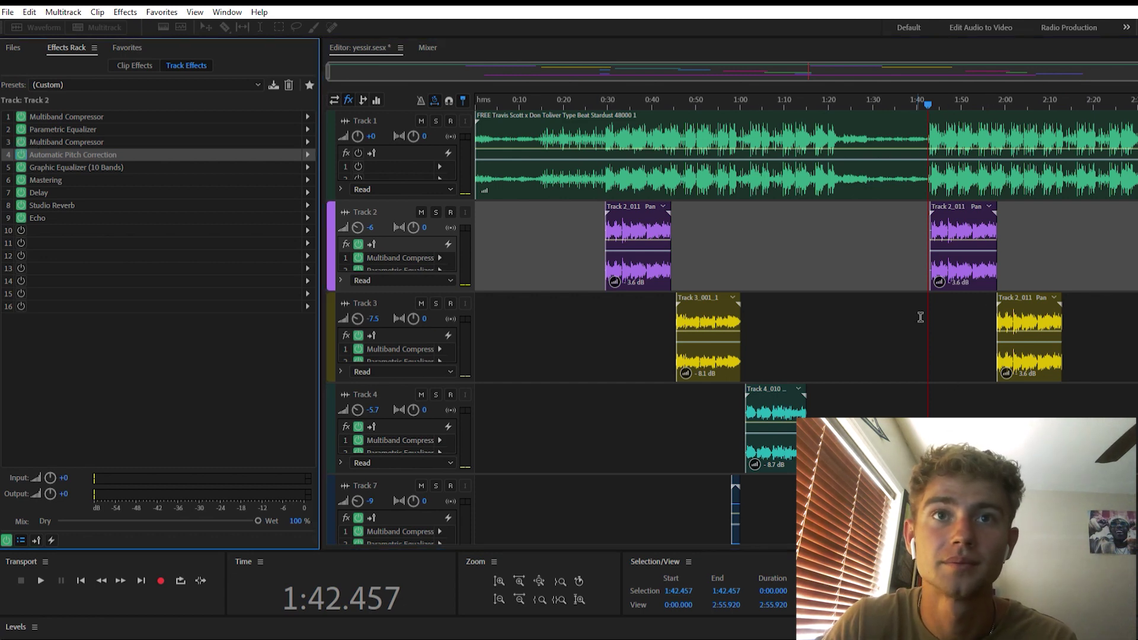
Play back Track 2's vocal with pitch correction active, stopping near 1:58
{"action": "key", "text": "space"}
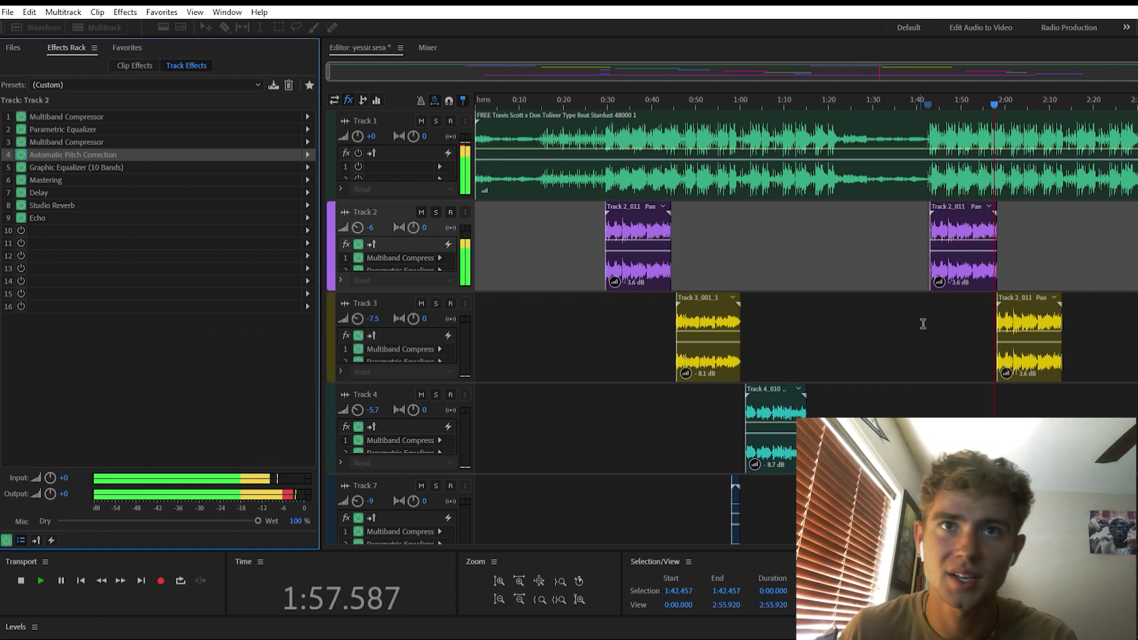
{"action": "key", "text": "space"}
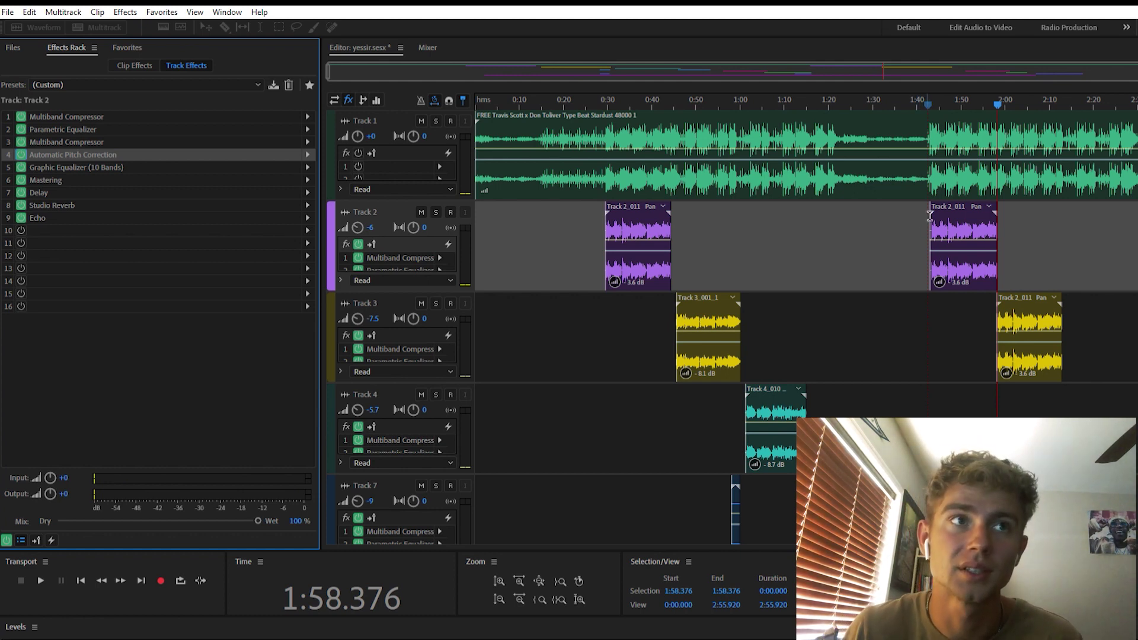
Open Automatic Pitch Correction's Rack Effect editor from Track 2's Effects Rack
{"action": "double_click", "coordinate": [89, 154]}
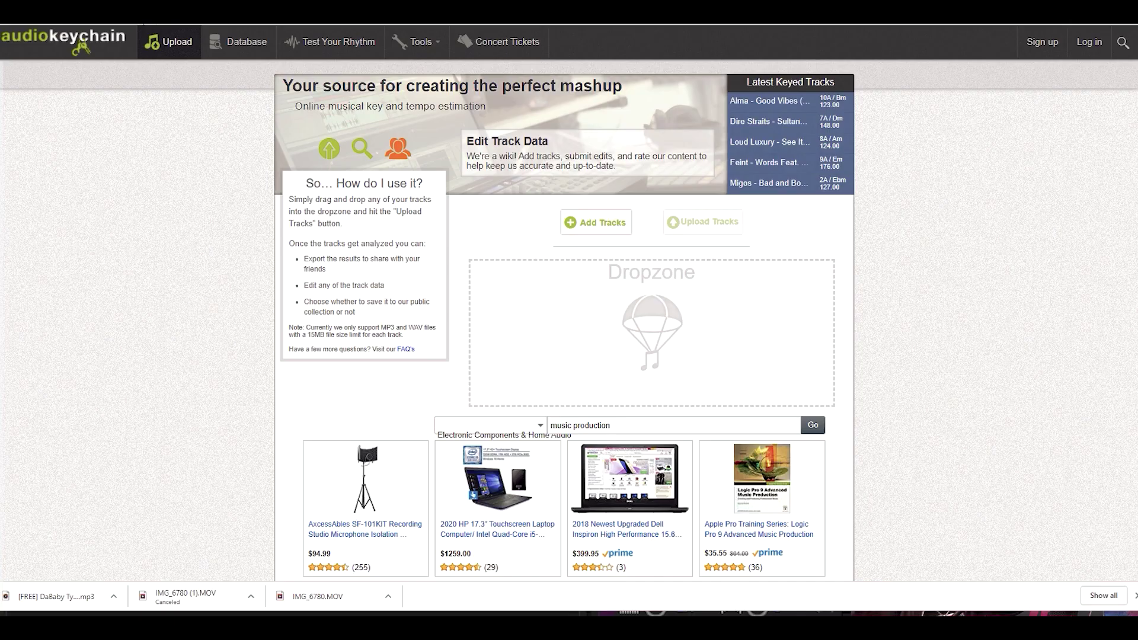
Add the beat mp3 to AudioKeychain's Dropzone and upload it for key and BPM detection
{"action": "left_click_drag", "start_coordinate": [56, 596], "coordinate": [618, 323]}
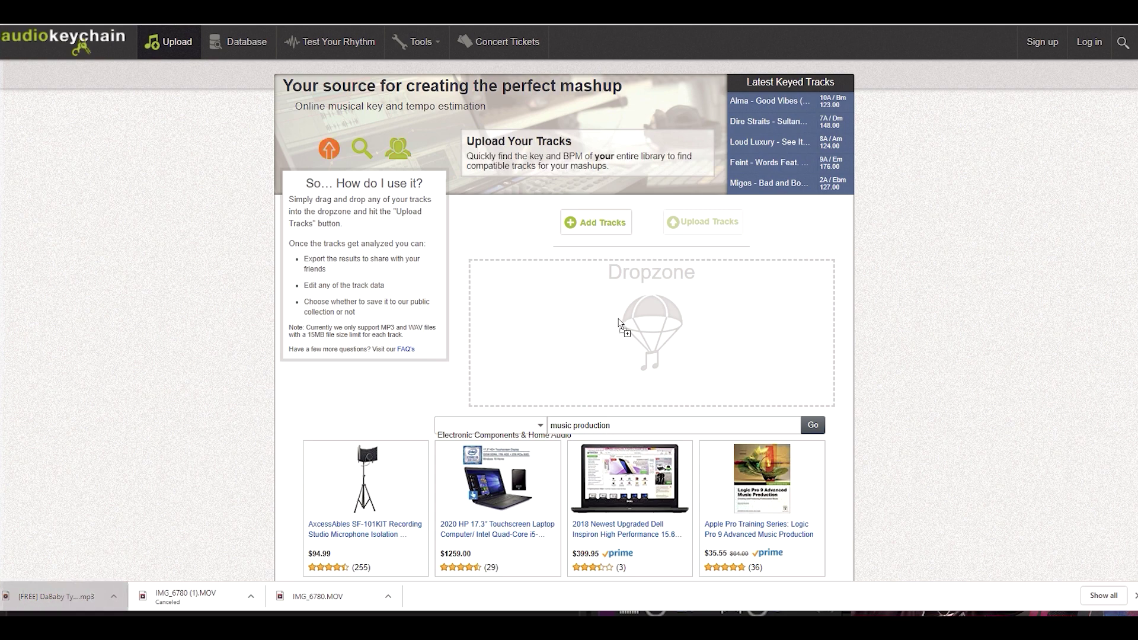
{"action": "left_click", "coordinate": [675, 222]}
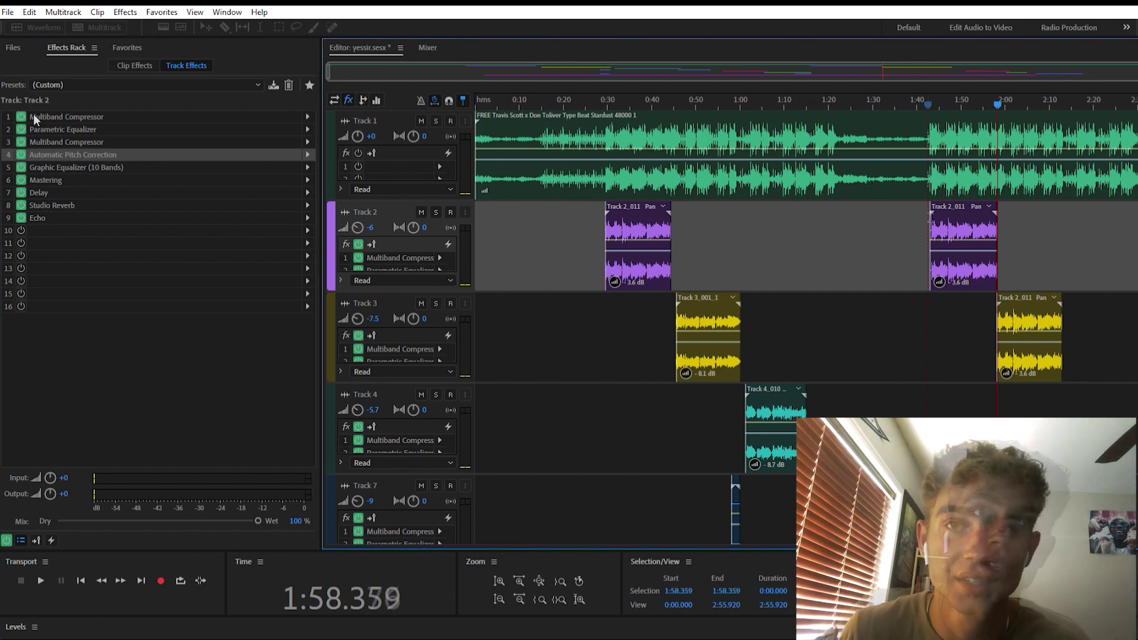
{"action": "left_click", "coordinate": [930, 216]}
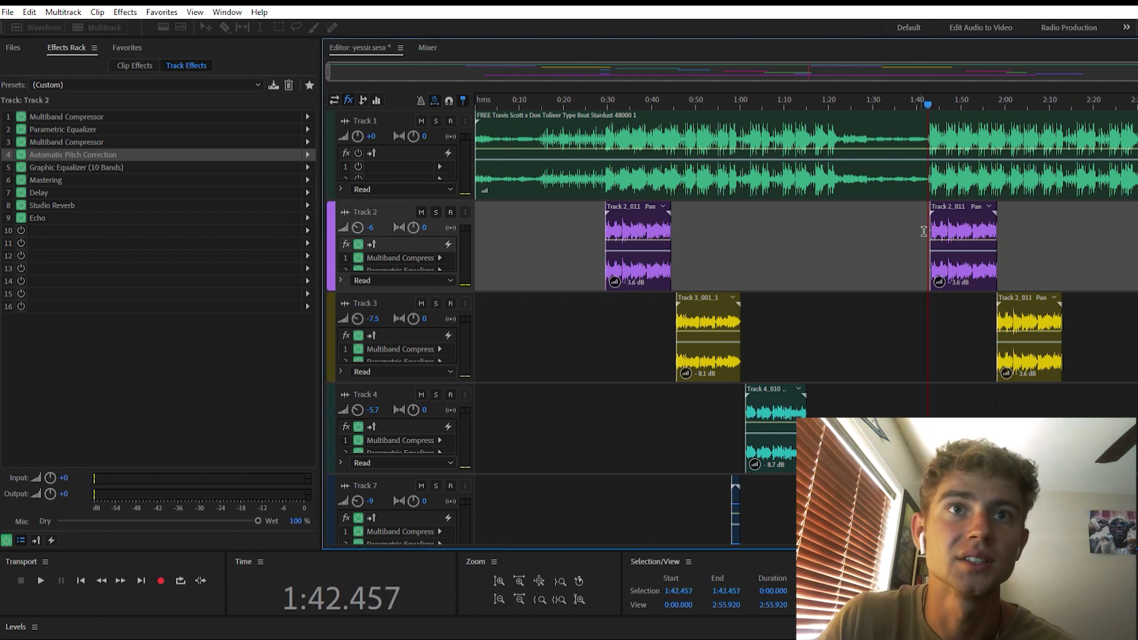
{"action": "key", "text": "space"}
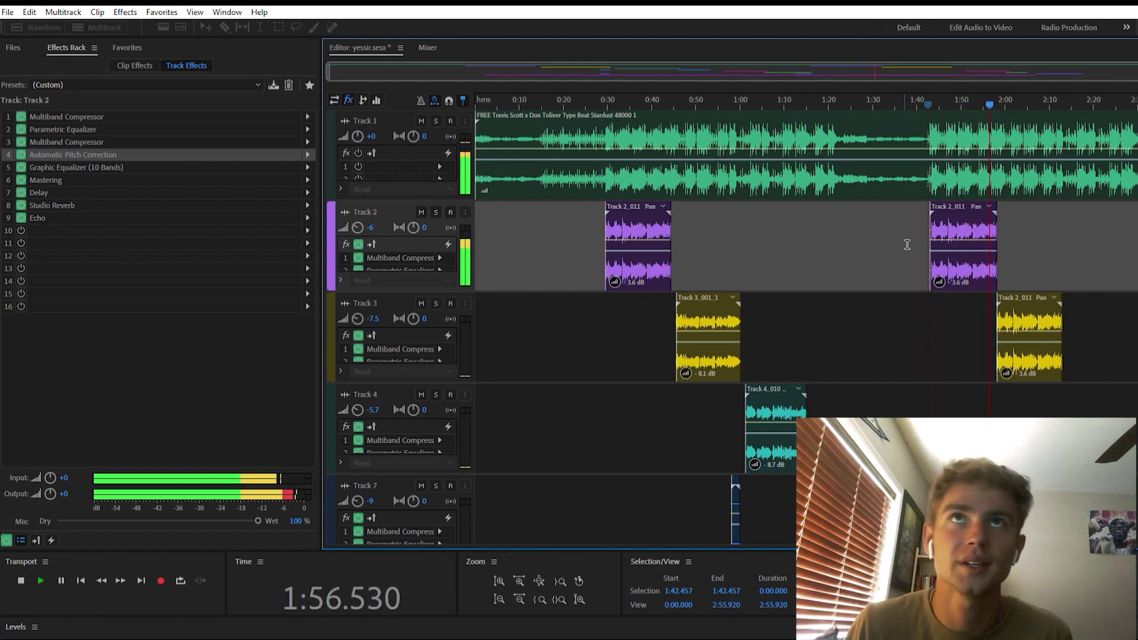
{"action": "key", "text": "space"}
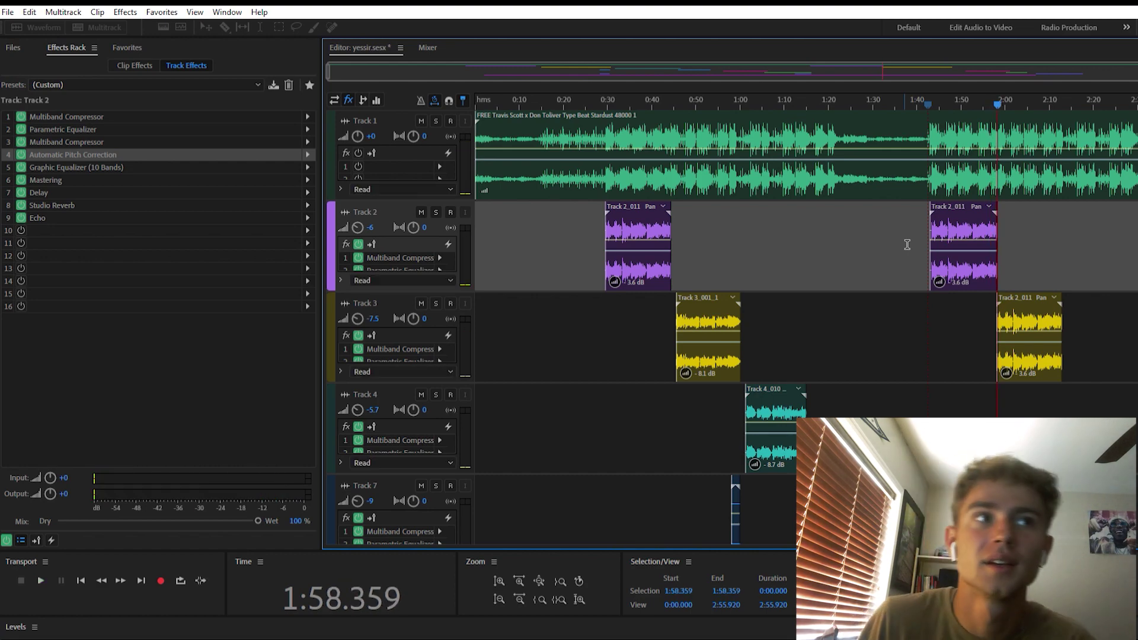